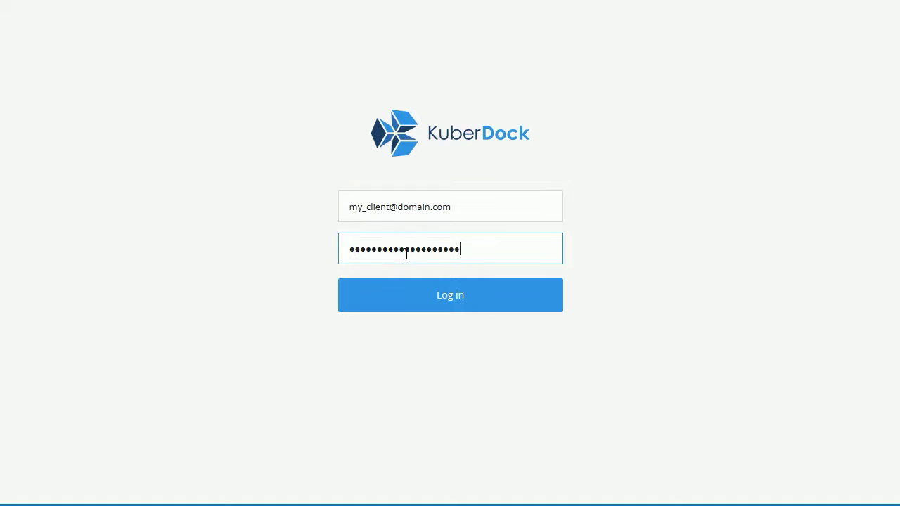
- Submit the login credentials to reach the empty Pods page
{"action": "left_click", "coordinate": [426, 300]}
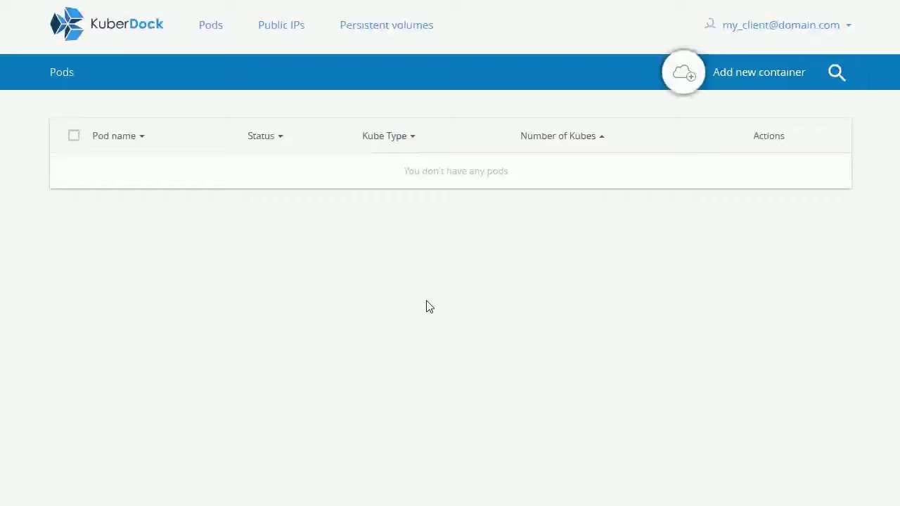
- Create a new pod using the official mysql image found by searching Docker Hub for 'mysql'
{"action": "left_click", "coordinate": [683, 74]}
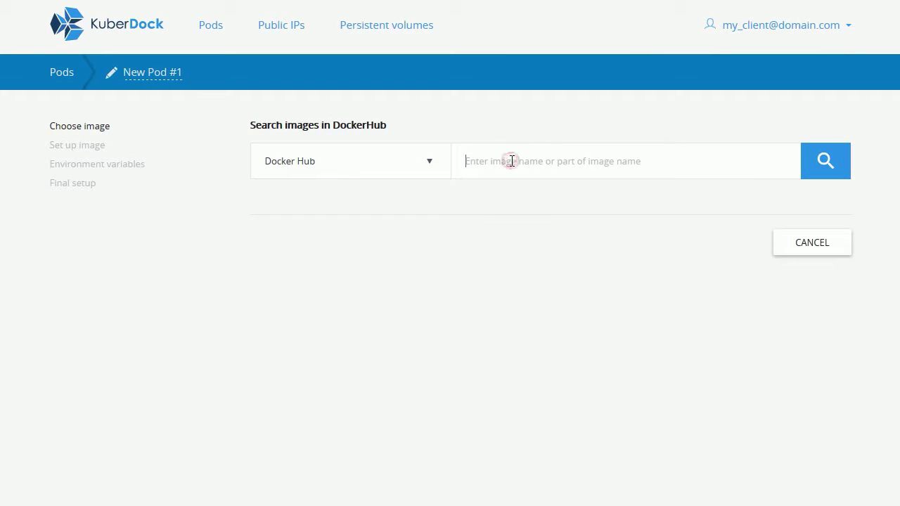
{"action": "type", "text": "mysql"}
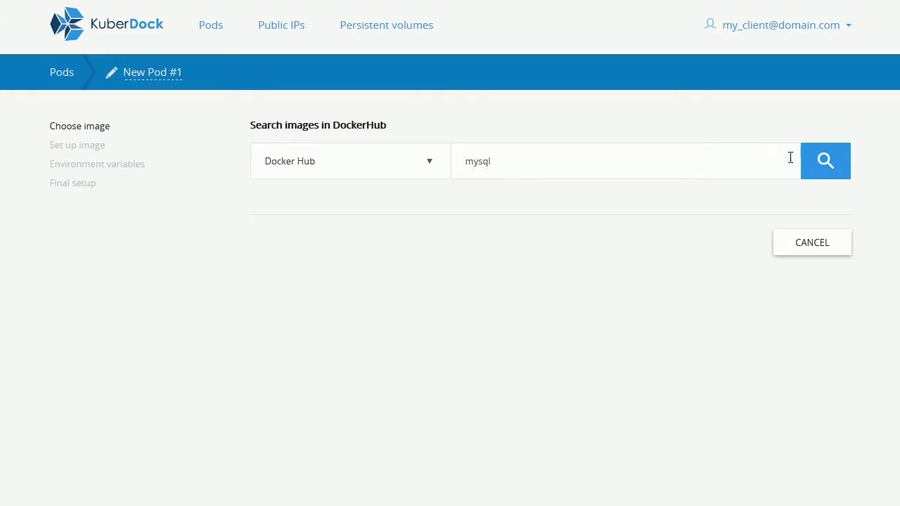
{"action": "left_click", "coordinate": [824, 162]}
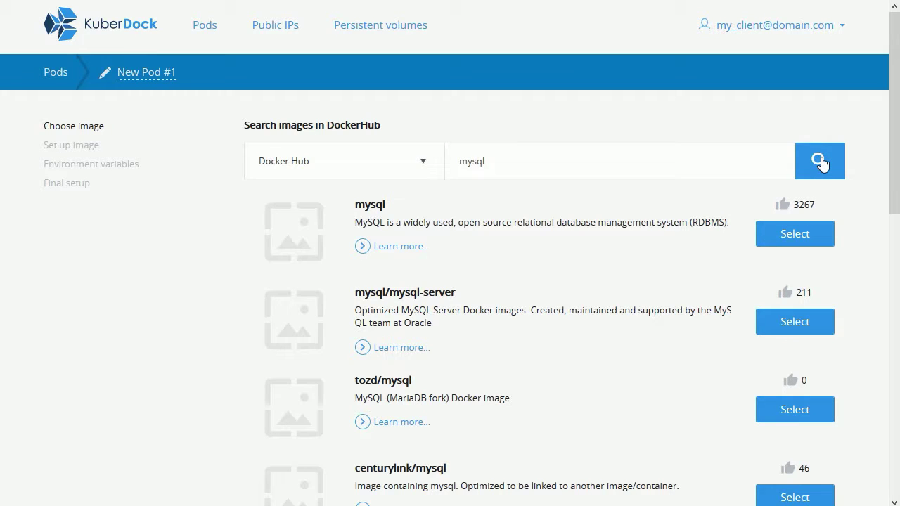
{"action": "left_click", "coordinate": [793, 235]}
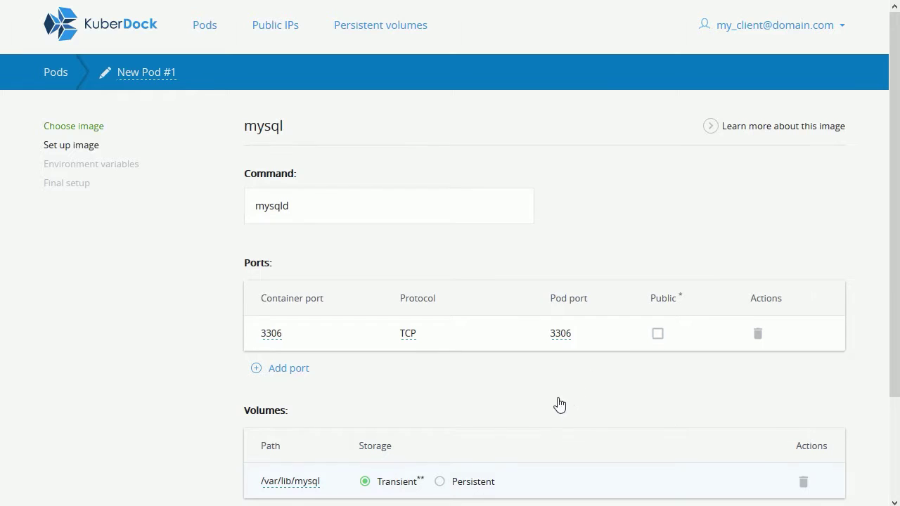
- Put /var/lib/mysql on a new persistent disk 'mydisk' sized 5 GB, then continue
{"action": "left_click", "coordinate": [440, 482]}
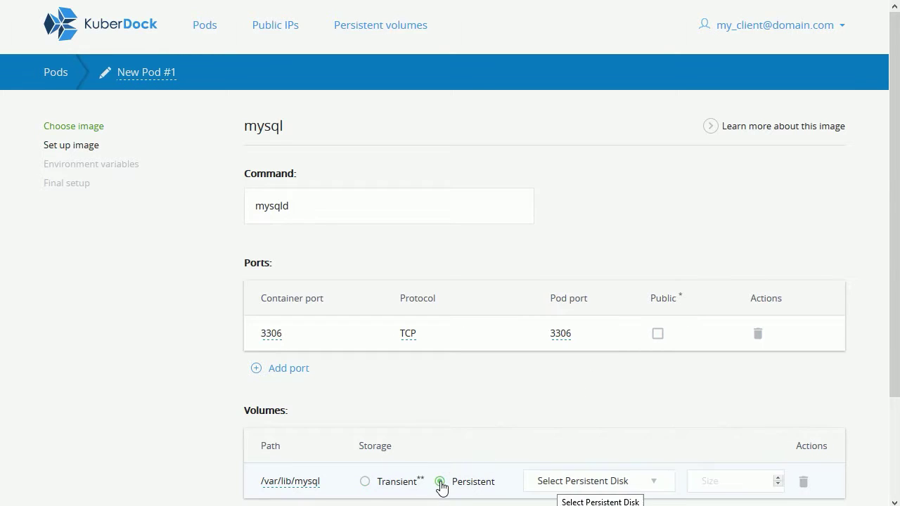
{"action": "left_click", "coordinate": [556, 482]}
{"action": "scroll", "coordinate": [724, 487], "scroll_direction": "down", "scroll_amount": 1}
{"action": "type", "text": "mydisk"}
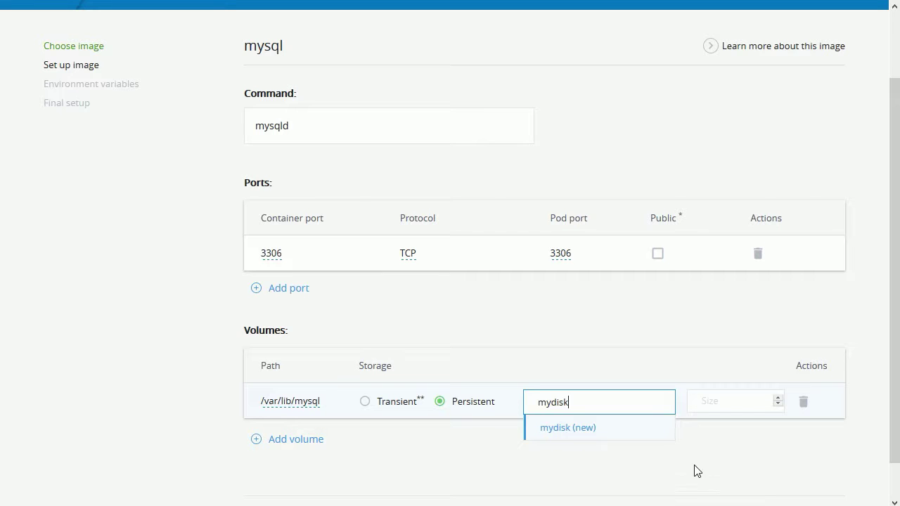
{"action": "left_click", "coordinate": [636, 430]}
{"action": "scroll", "coordinate": [703, 394], "scroll_direction": "down", "scroll_amount": 1}
{"action": "left_click", "coordinate": [720, 363]}
{"action": "type", "text": "5"}
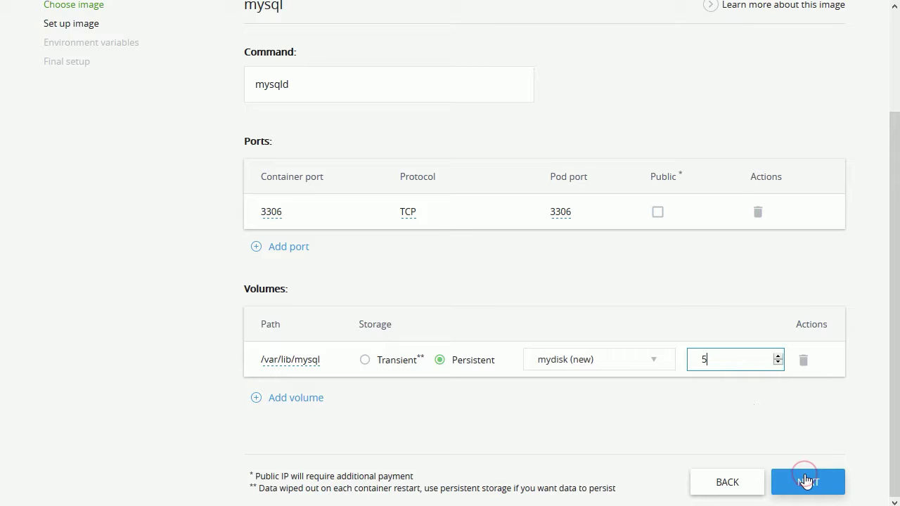
{"action": "left_click", "coordinate": [806, 481]}
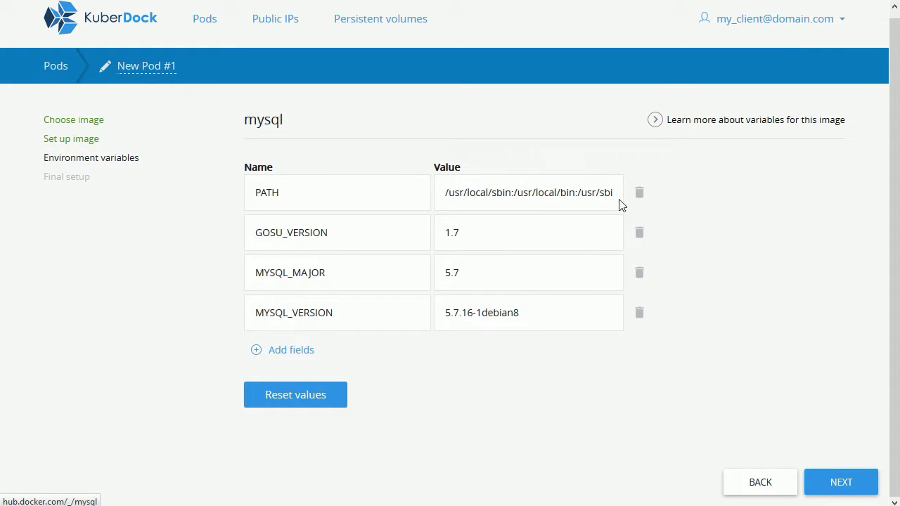
- Add MYSQL_ROOT_PASSWORD with a root password and MYSQL_DATABASE set to my_database
{"action": "left_click", "coordinate": [726, 121]}
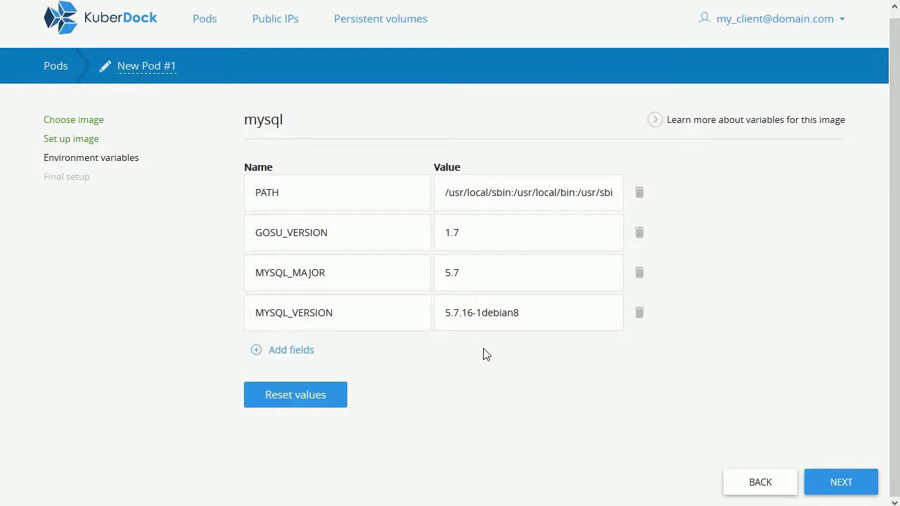
{"action": "left_click", "coordinate": [301, 350]}
{"action": "left_click", "coordinate": [301, 353]}
{"action": "type", "text": "MYSQL_ROOT_PASSWORD"}
{"action": "key", "text": "Tab"}
{"action": "type", "text": "some_root_password"}
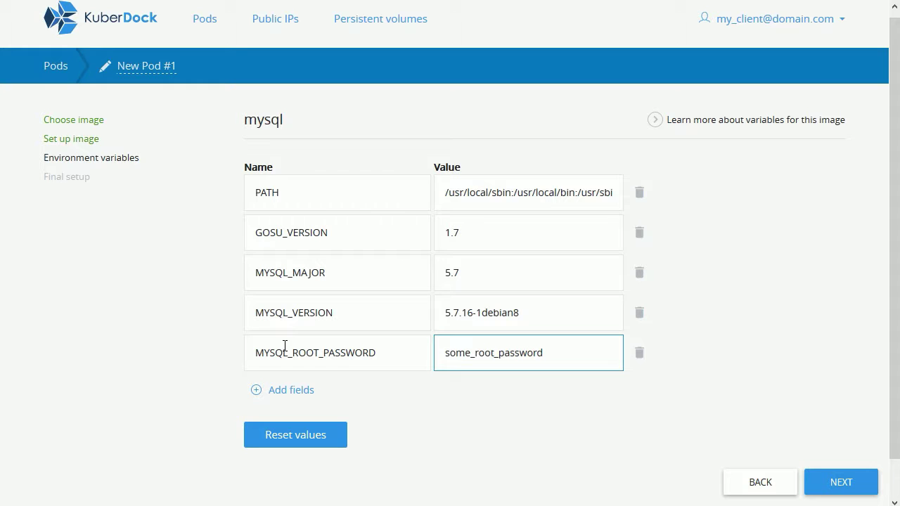
{"action": "left_click", "coordinate": [277, 390]}
{"action": "type", "text": "MYSQL_DATABASE"}
{"action": "key", "text": "Tab"}
{"action": "type", "text": "my_database"}
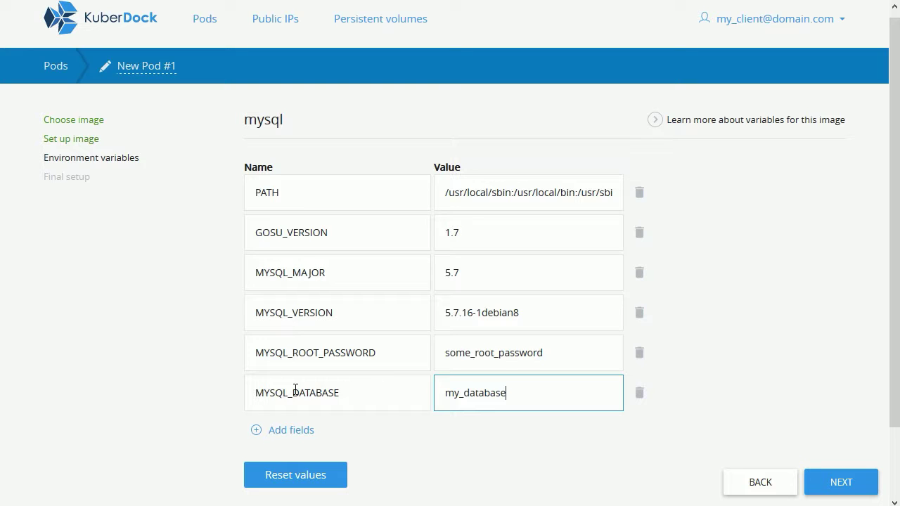
- Add MYSQL_USER as my_user and MYSQL_PASSWORD with the user's password, then continue
{"action": "left_click", "coordinate": [275, 429]}
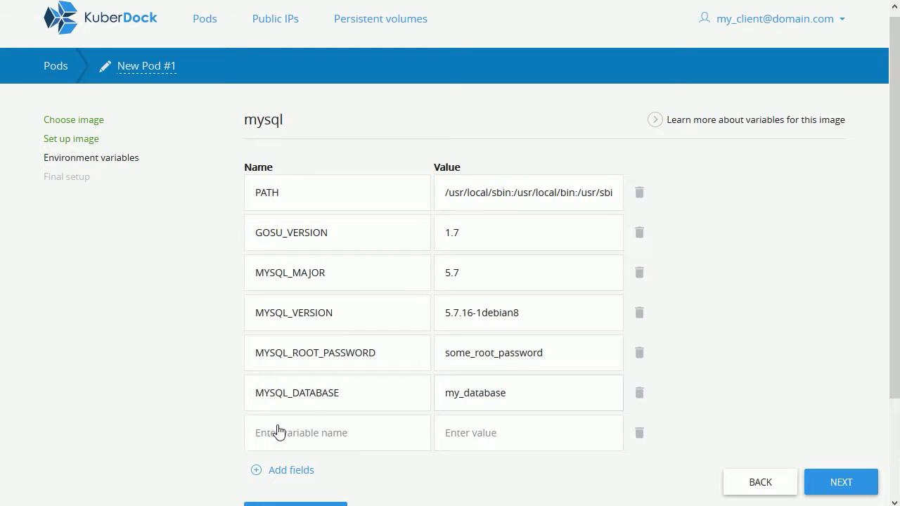
{"action": "left_click", "coordinate": [274, 432]}
{"action": "type", "text": "MYSQL_USER"}
{"action": "key", "text": "Tab"}
{"action": "type", "text": "my_user"}
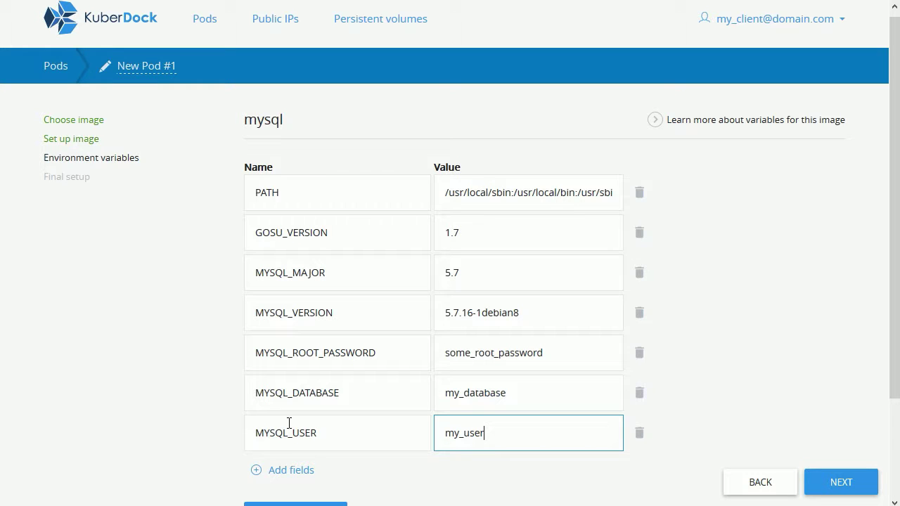
{"action": "left_click", "coordinate": [275, 470]}
{"action": "left_click", "coordinate": [298, 465]}
{"action": "type", "text": "MYSQL_PASSWORD"}
{"action": "key", "text": "Tab"}
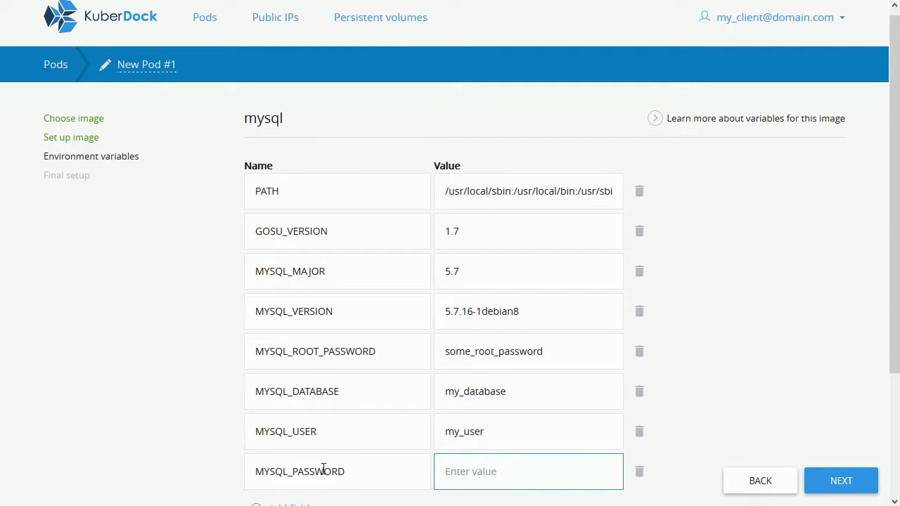
{"action": "type", "text": "my_pass"}
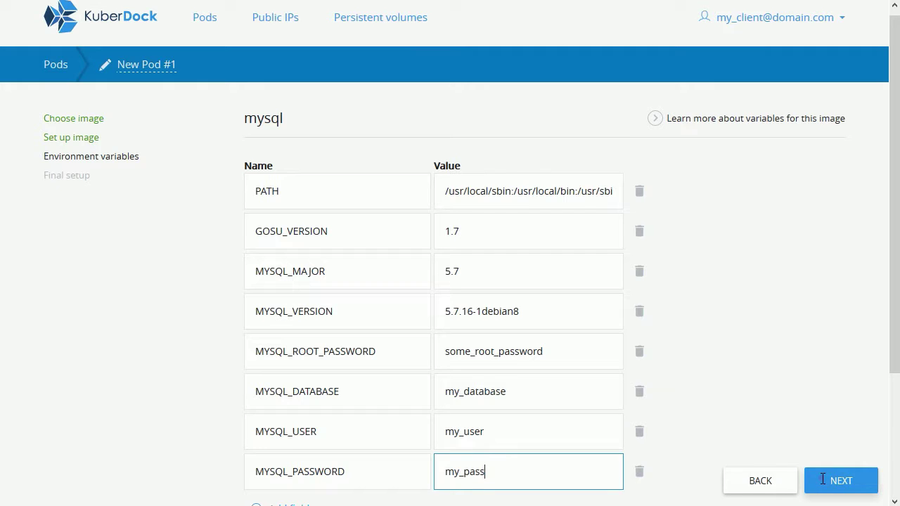
{"action": "left_click", "coordinate": [822, 479]}
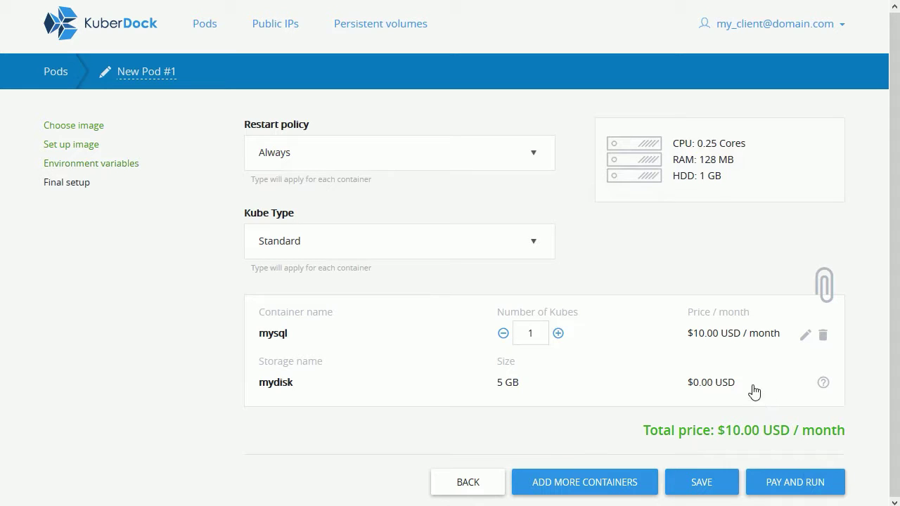
- Keep restart policy Always and Standard kube type, and raise the mysql container to 3 kubes
{"action": "left_click", "coordinate": [534, 149]}
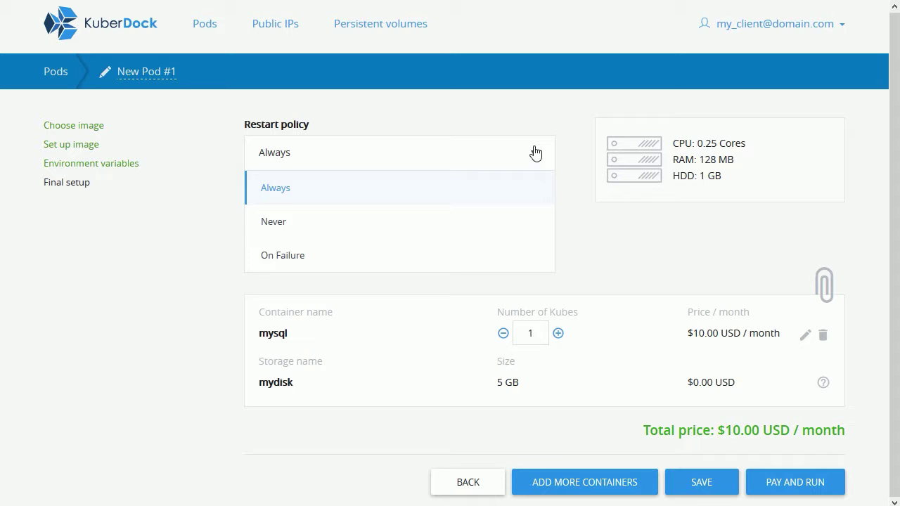
{"action": "left_click", "coordinate": [535, 153]}
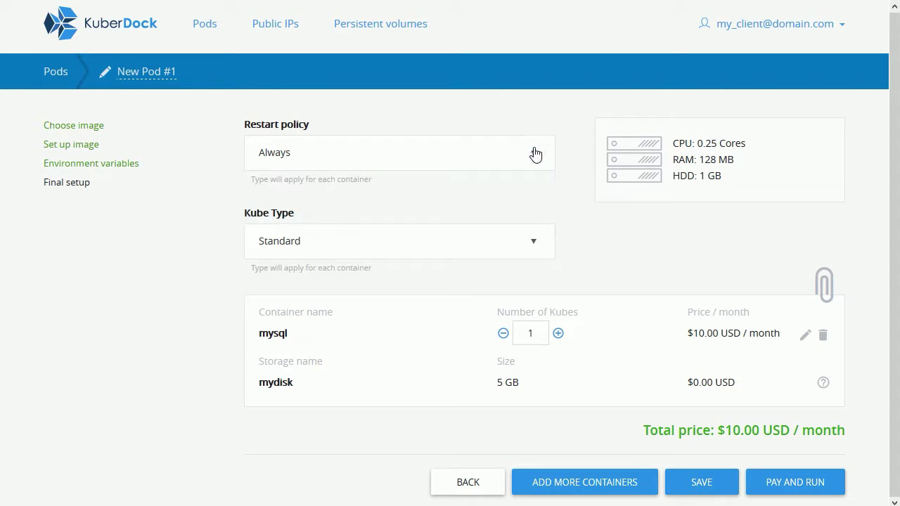
{"action": "left_click", "coordinate": [538, 246]}
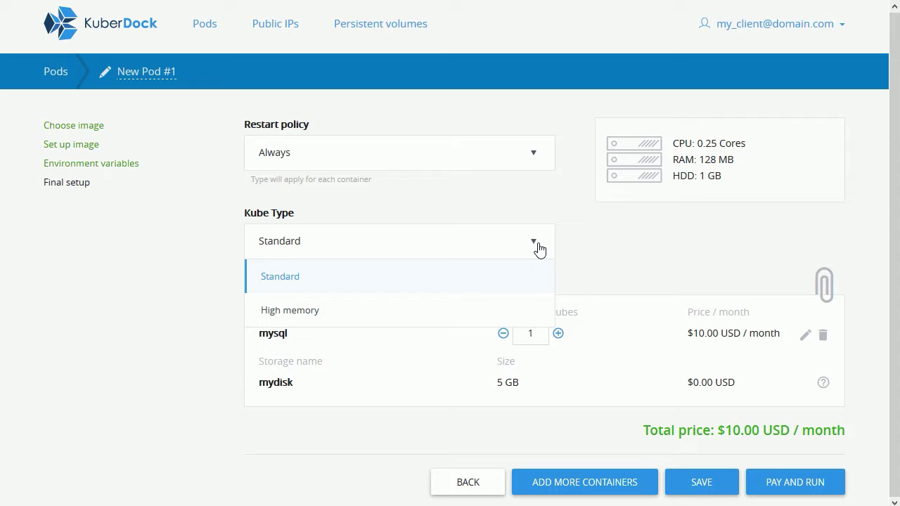
{"action": "left_click", "coordinate": [538, 247]}
{"action": "left_click", "coordinate": [557, 333]}
{"action": "left_click", "coordinate": [557, 332]}
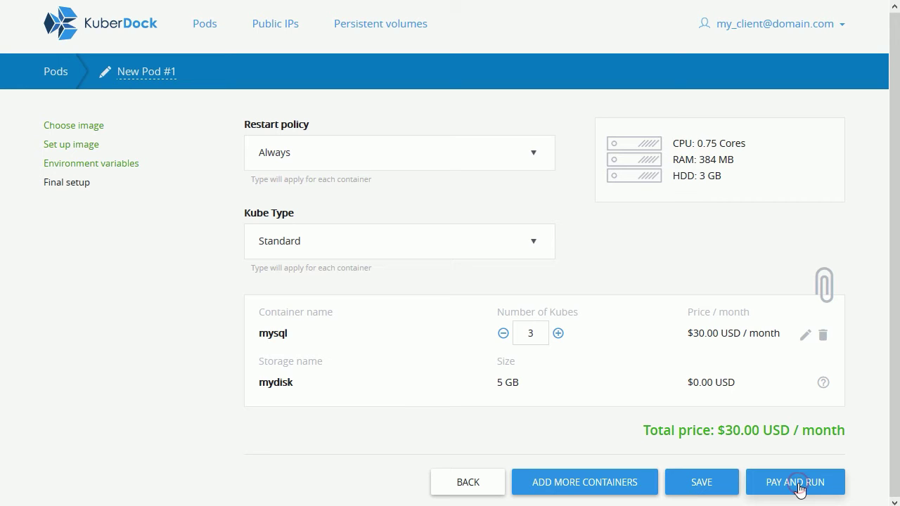
- Pay for and launch New Pod #1 at $30.00 USD/month
{"action": "left_click", "coordinate": [797, 486]}
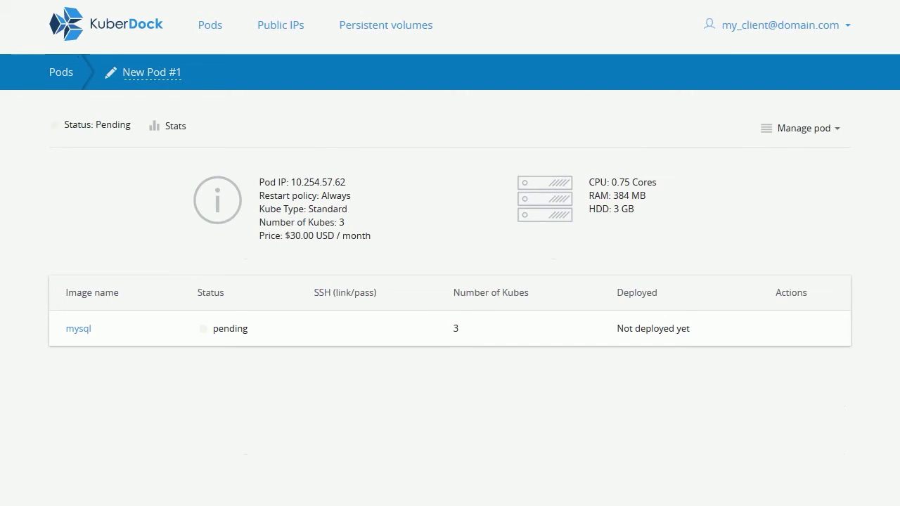